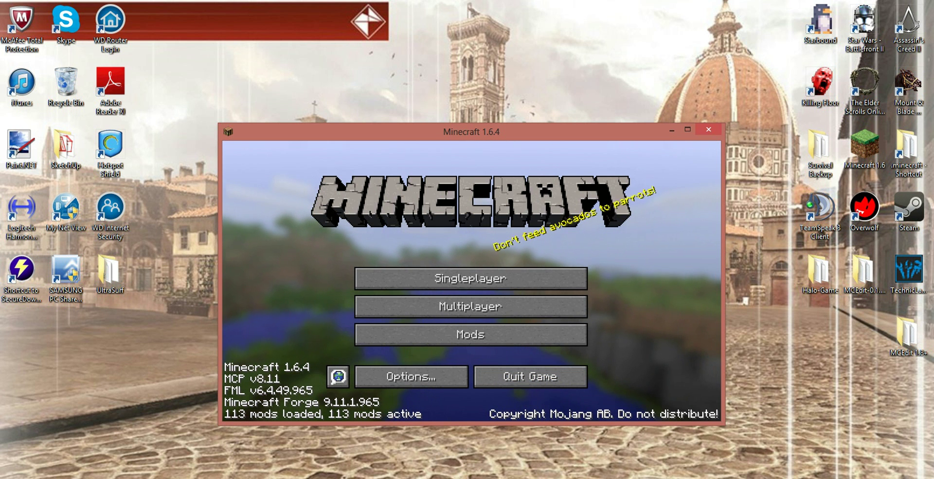
Quit the modded Minecraft 1.6.4 game from its title screen.
click(530, 376)
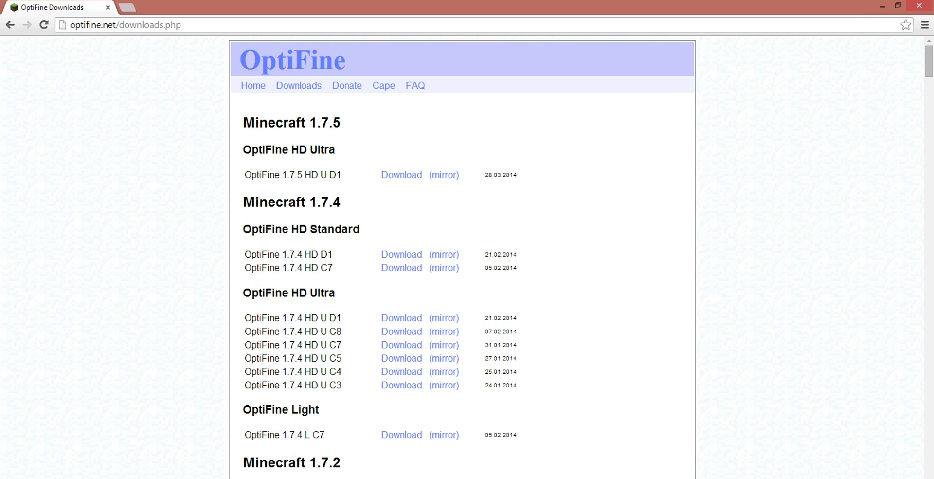
Find the Minecraft 1.6.4 section and download OptiFine 1.6.4 HD U D1.
scroll(462, 257, down, 1)
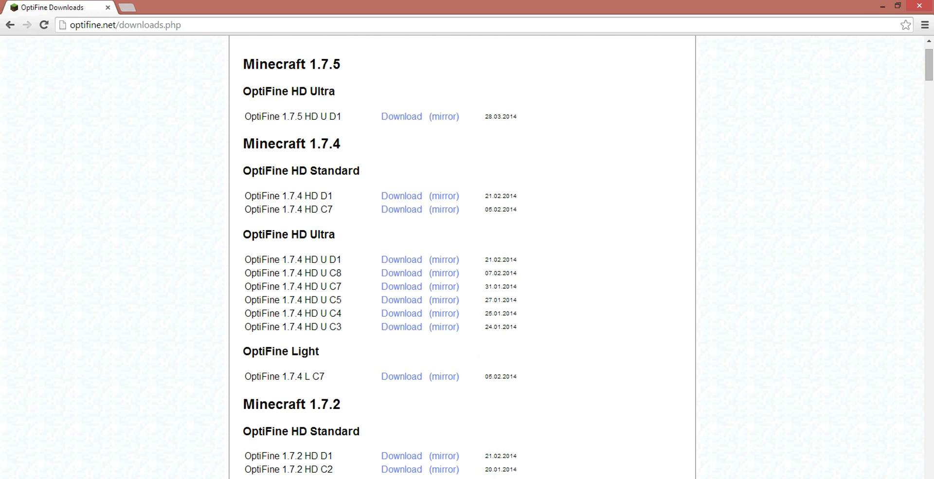
scroll(467, 256, down, 12)
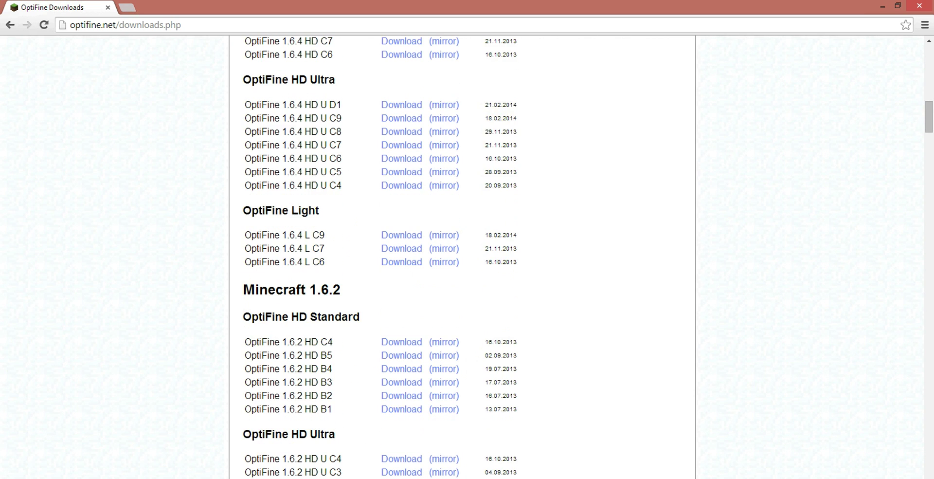
scroll(467, 257, up, 2)
scroll(467, 257, up, 2)
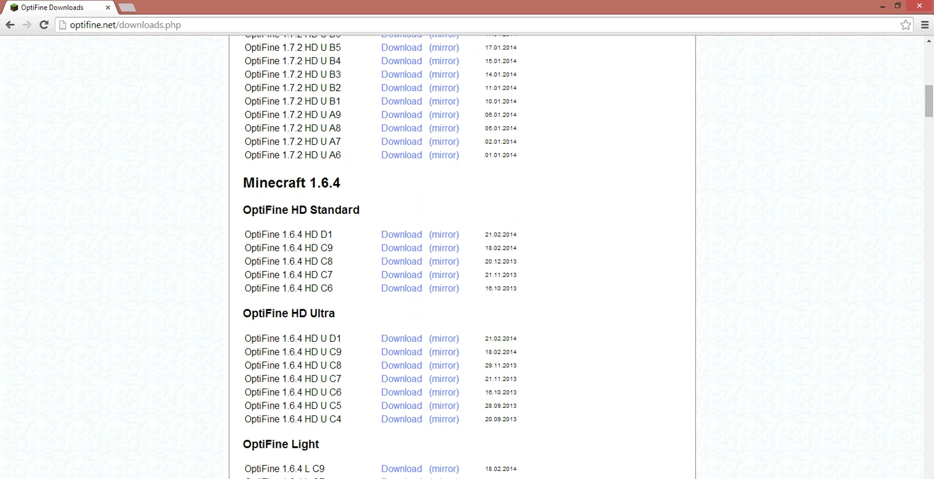
mouse_move(340, 182)
mouse_down()
mouse_move(258, 212)
mouse_move(256, 183)
mouse_move(244, 183)
mouse_up()
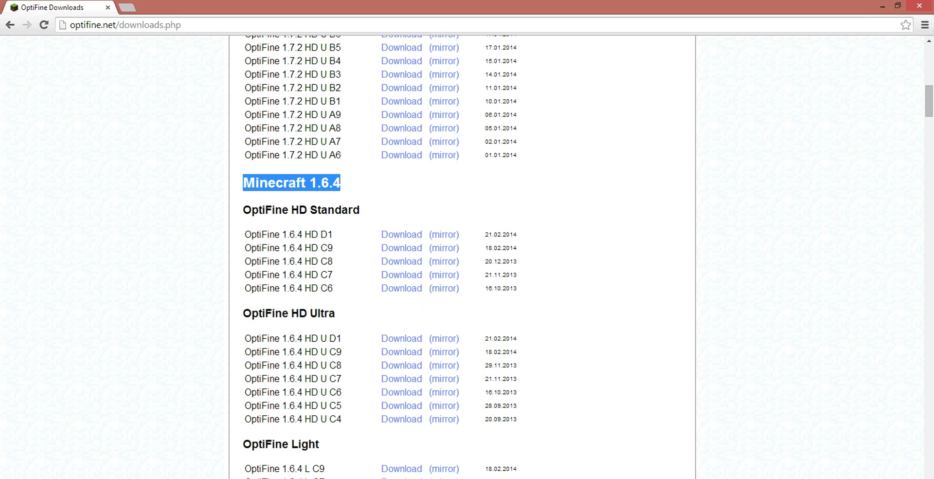
scroll(467, 257, down, 2)
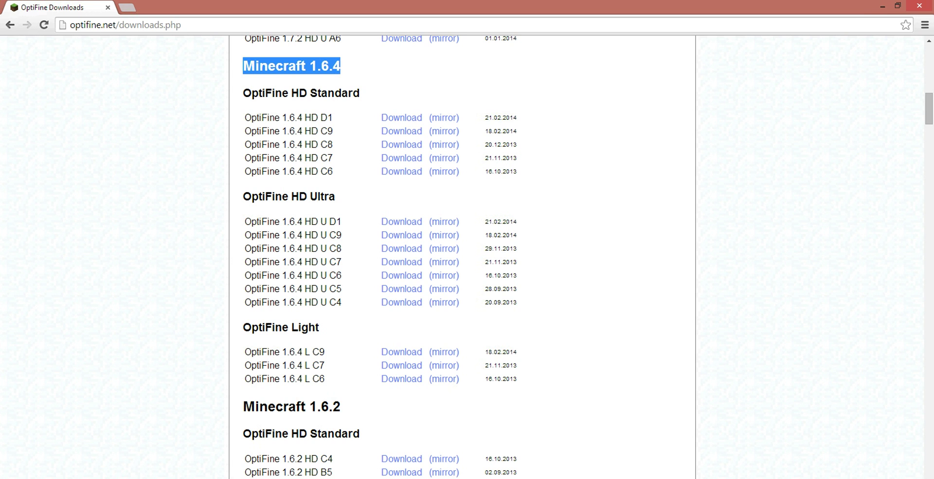
click(401, 221)
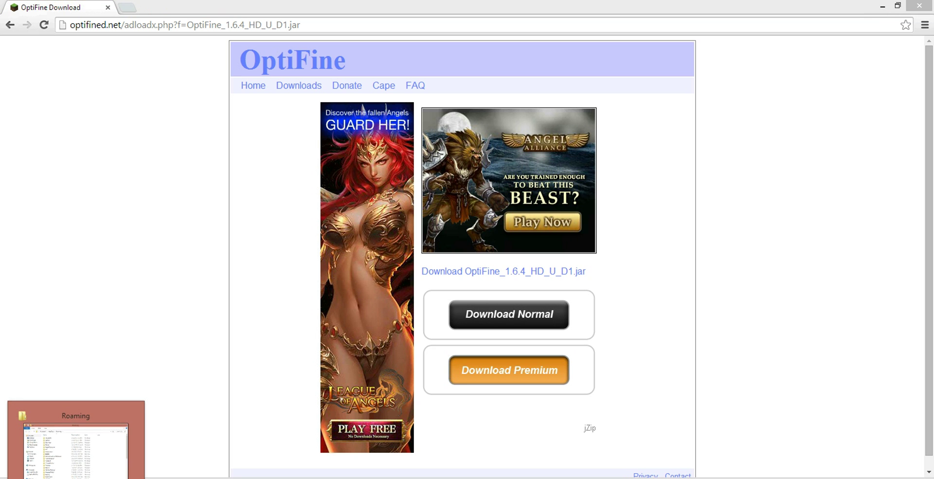
Open Downloads, and in another window browse to .technic\modpacks\attack-of-the-bteam\mods.
right_click(76, 478)
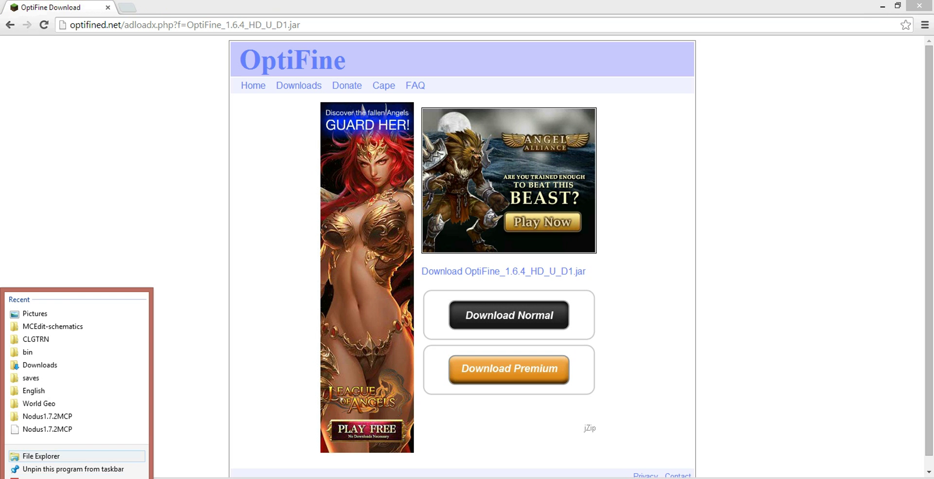
click(39, 452)
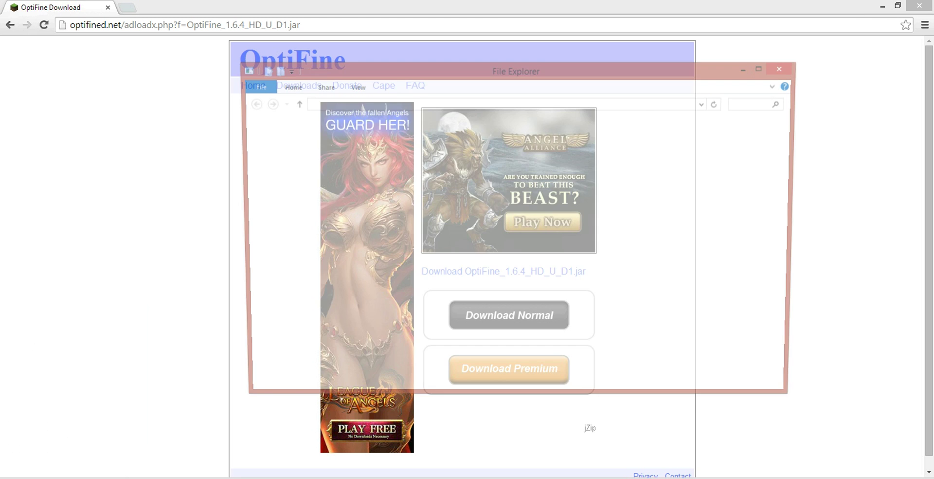
click(285, 150)
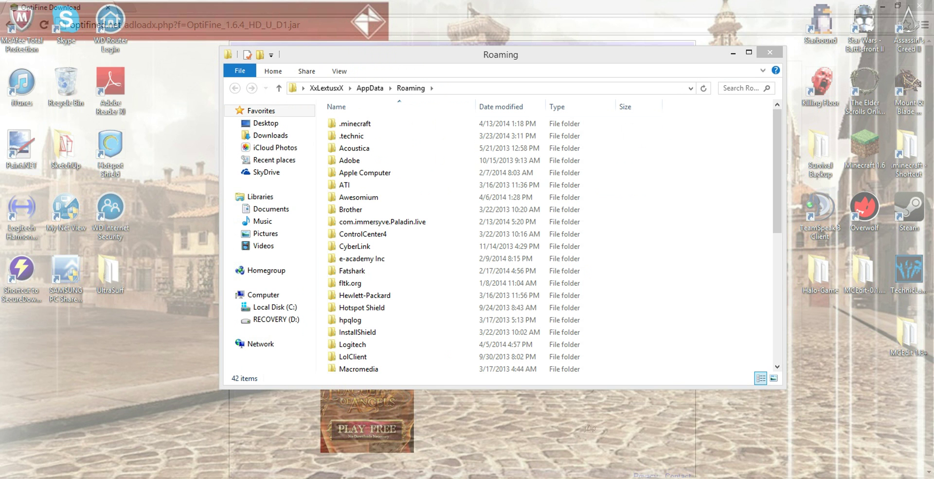
click(73, 440)
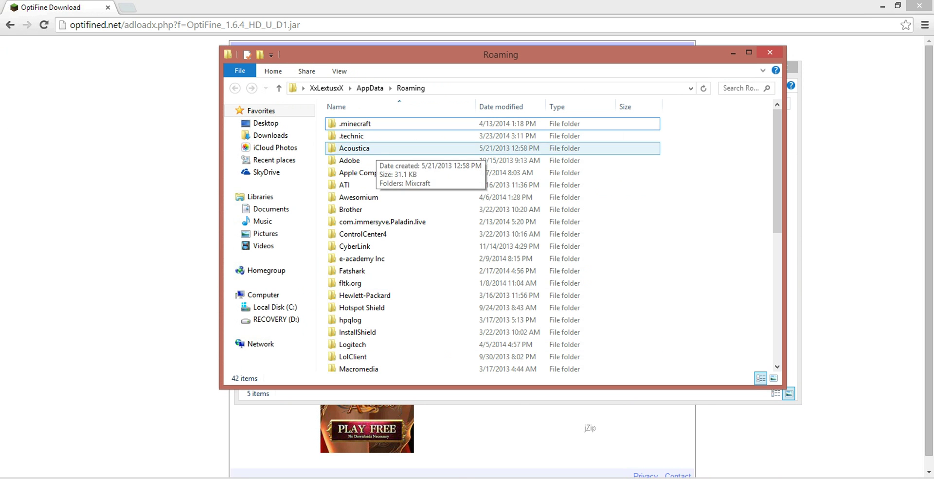
double_click(351, 136)
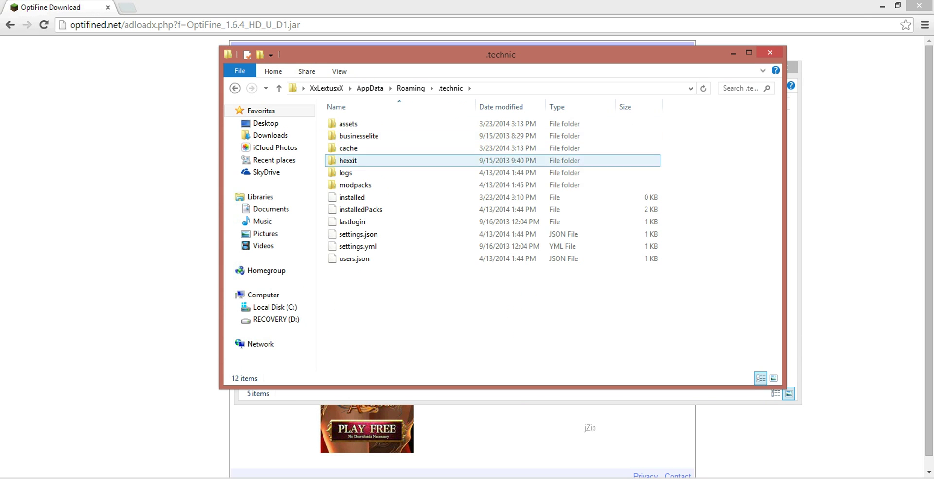
double_click(355, 185)
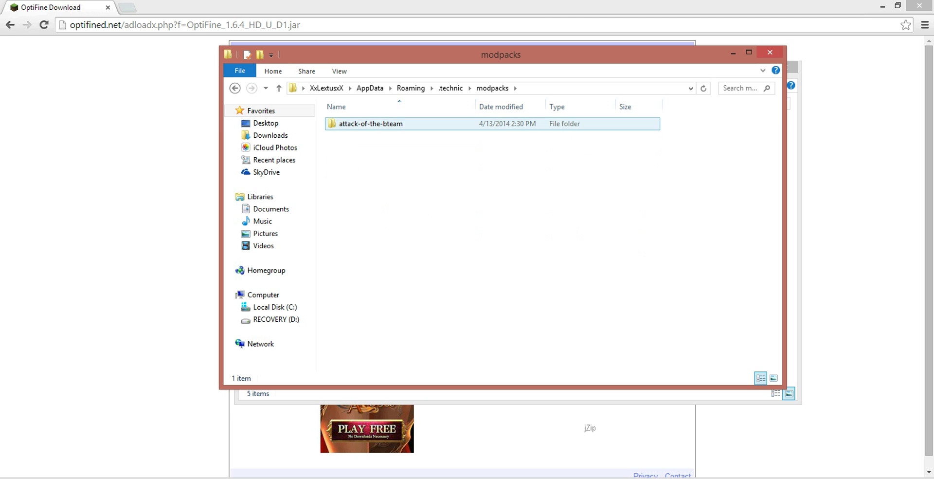
double_click(370, 123)
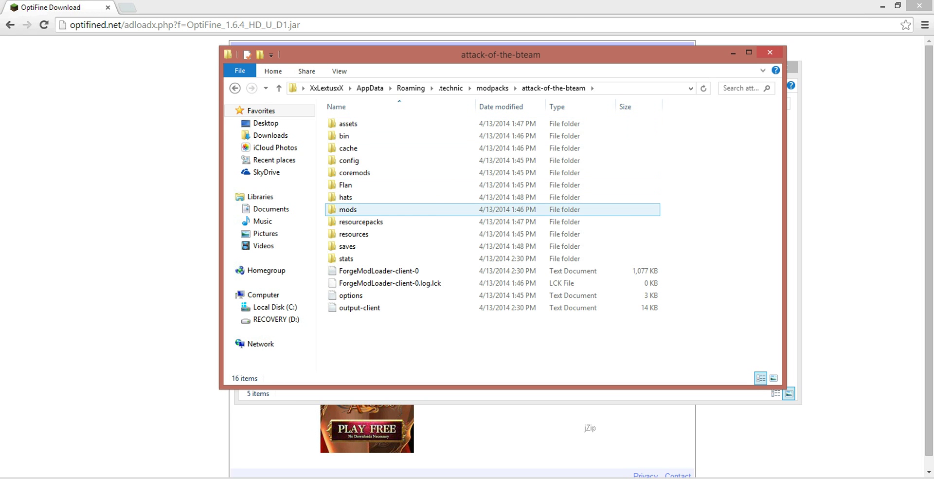
double_click(348, 209)
Move OptiFine_1.6.4_HD_U_D1.jar from Downloads into the mods folder, then close that window.
drag(501, 55, 362, 114)
click(580, 69)
click(630, 149)
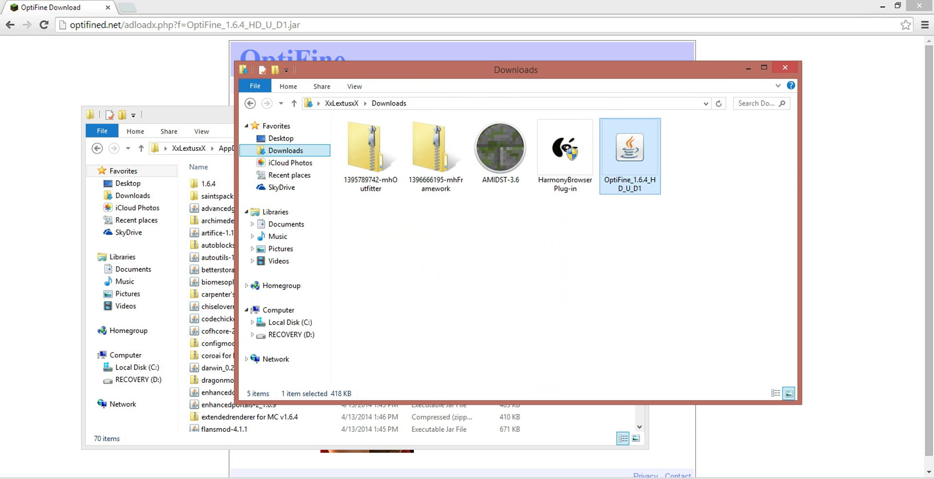
drag(630, 149, 214, 258)
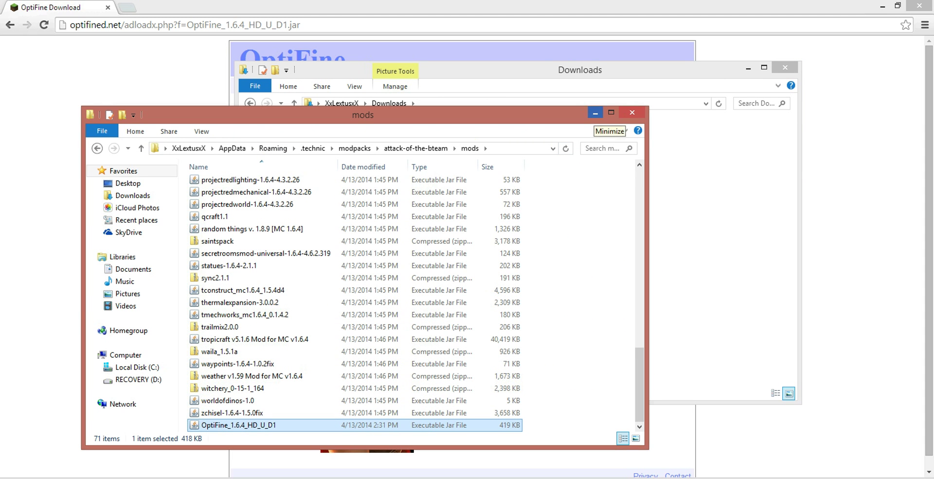
click(632, 112)
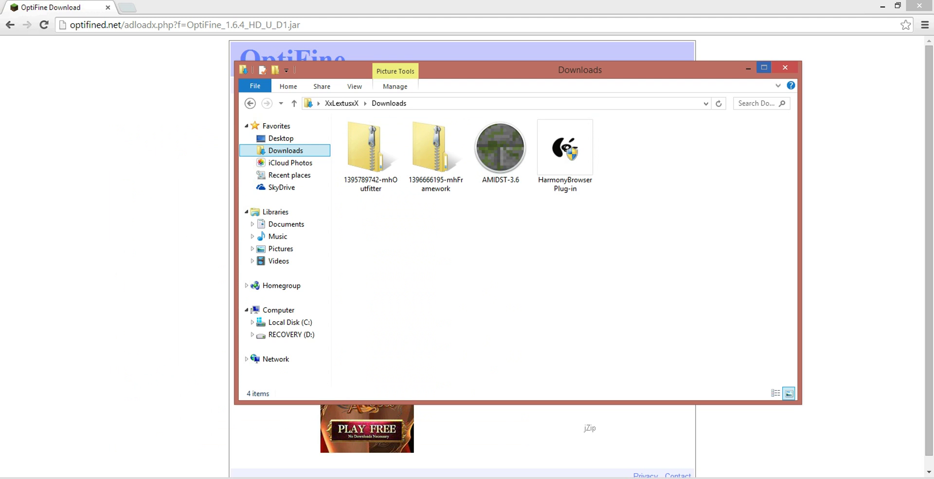
Close the Downloads folder window.
click(748, 68)
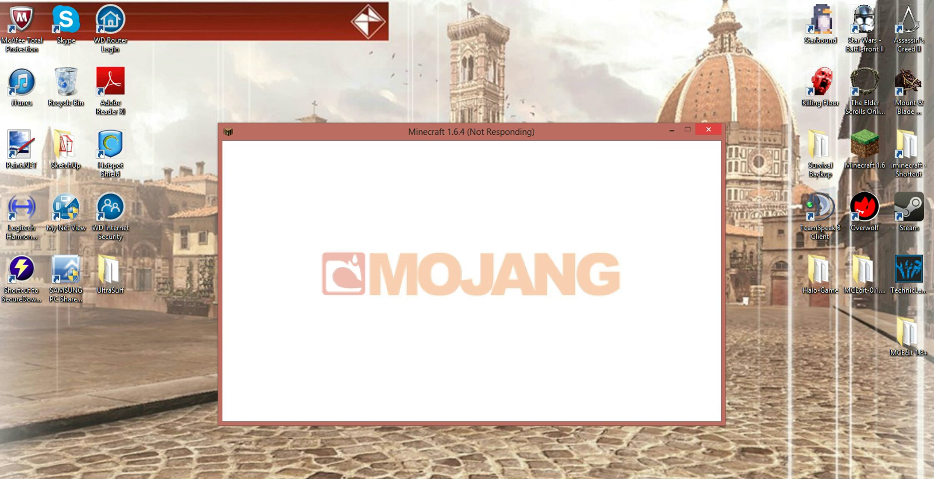
Minimize the loading Minecraft window and restore it with Alt+Tab.
drag(669, 130, 619, 141)
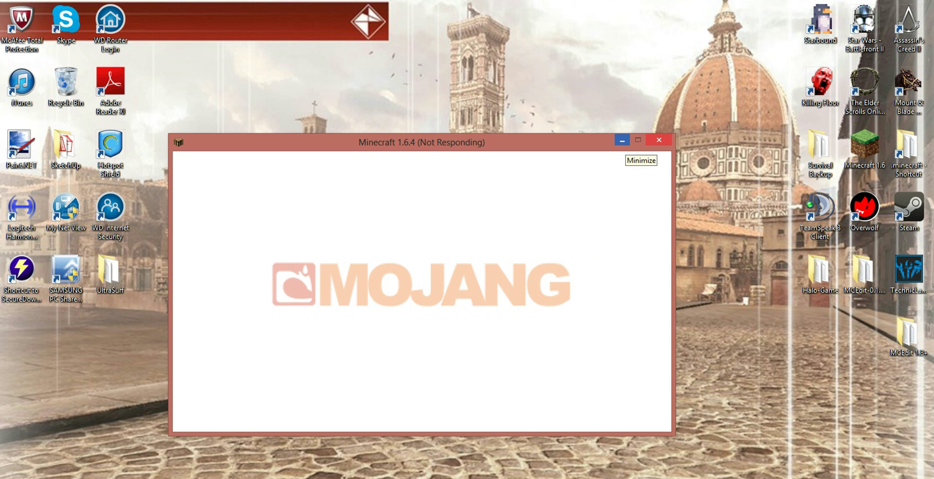
click(622, 141)
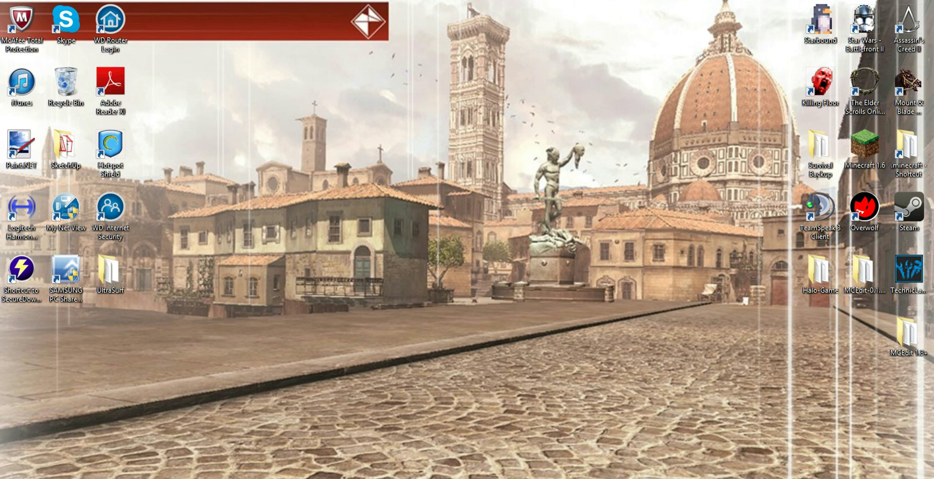
mouse_move(433, 477)
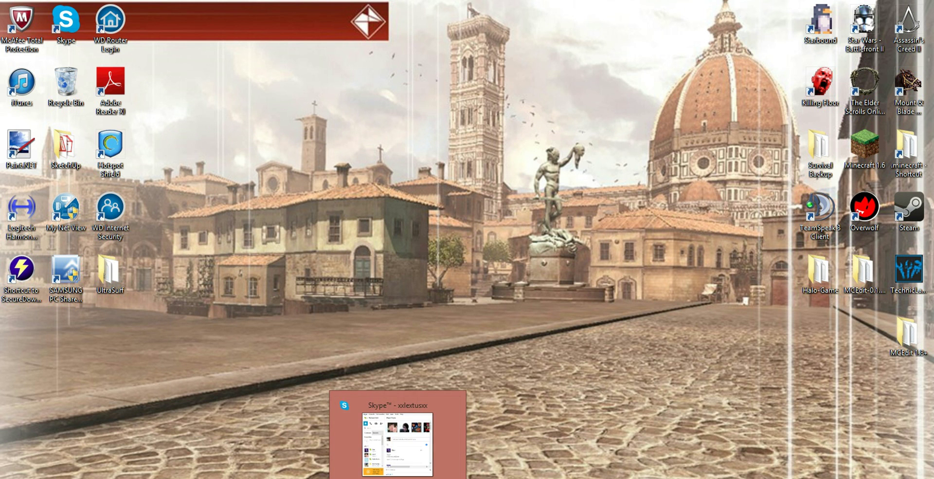
key(alt+Tab)
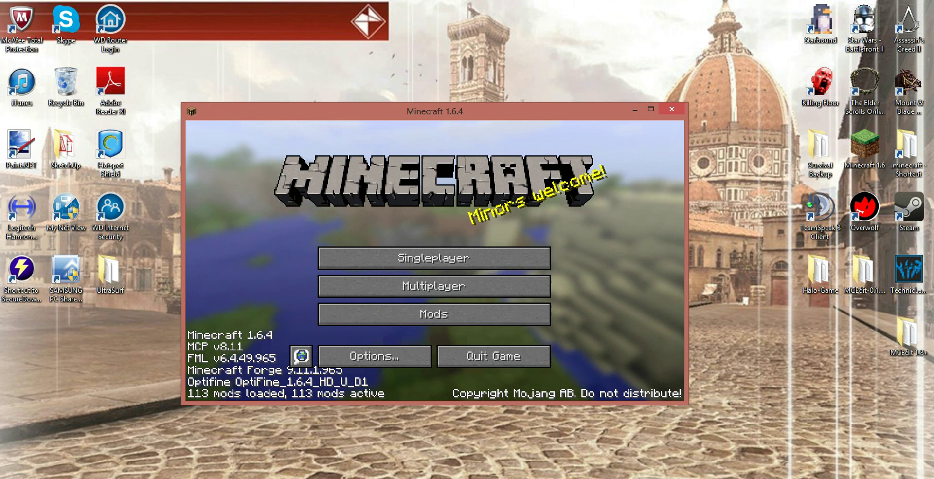
click(433, 313)
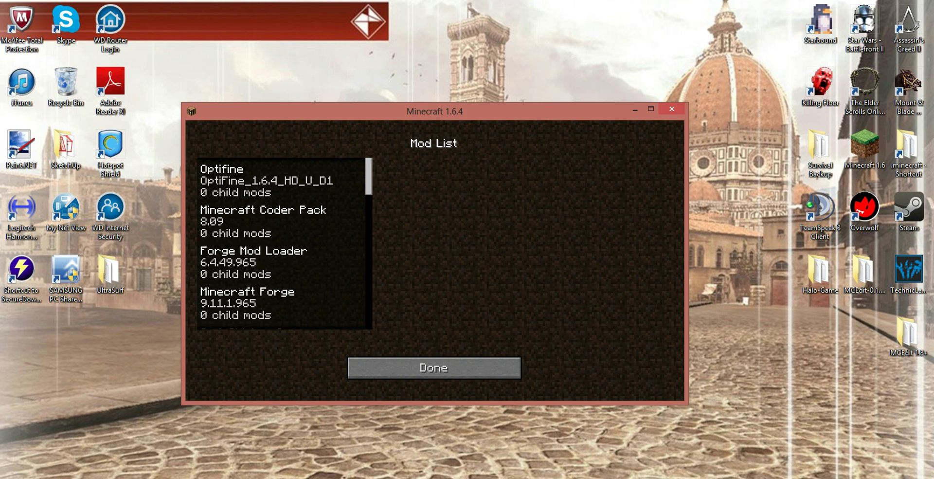
scroll(282, 244, down, 1)
scroll(282, 244, up, 1)
click(433, 367)
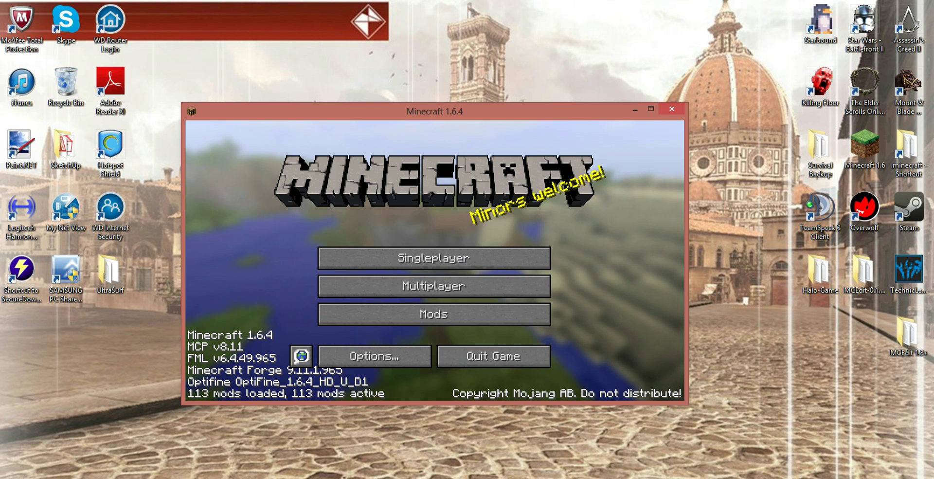